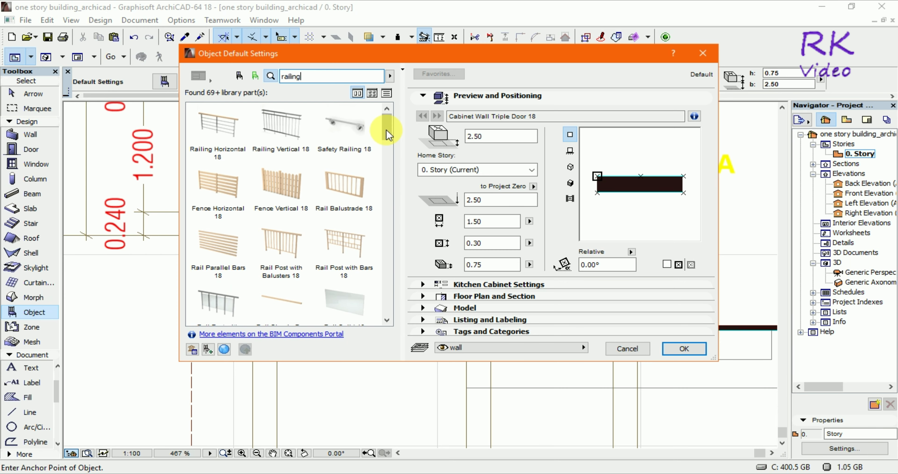
Step: Browse the railing library parts and set Rail Post with Panels 18 as the default object
drag(387, 136, 389, 157)
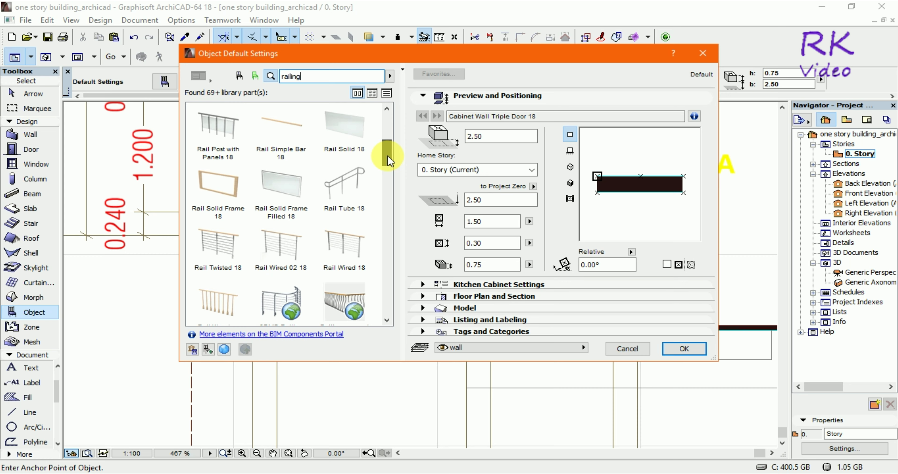
drag(389, 165, 396, 148)
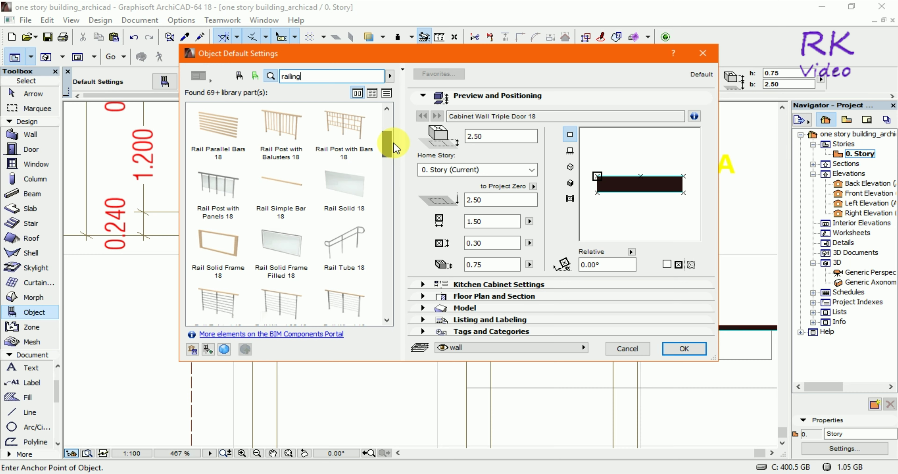
drag(396, 148, 398, 131)
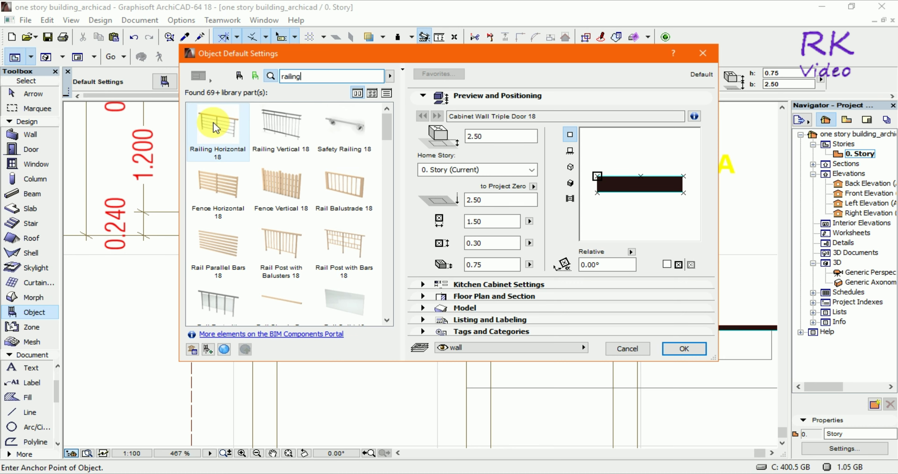
click(216, 302)
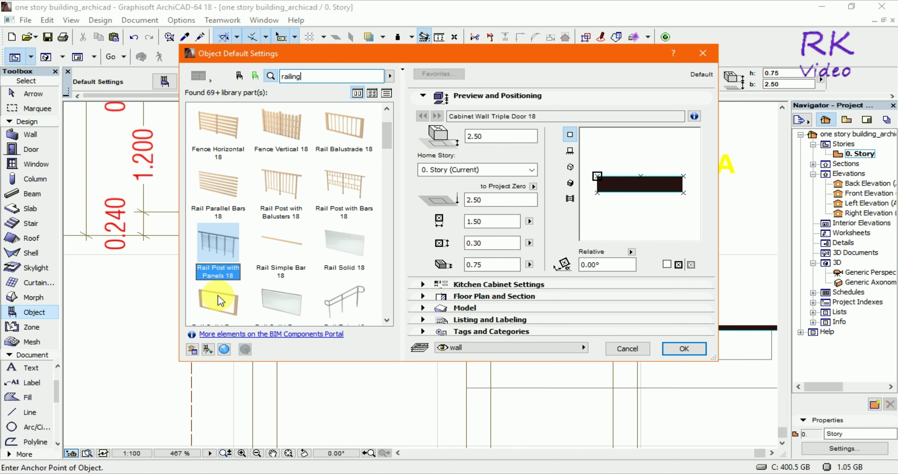
click(684, 349)
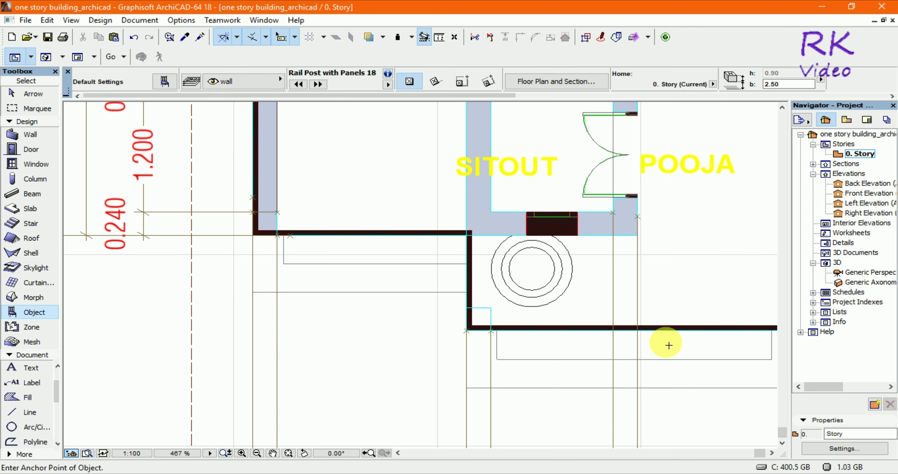
Step: Place two panel railings on the floor plan in the open area outside the sitout corner, then end object placement
click(319, 328)
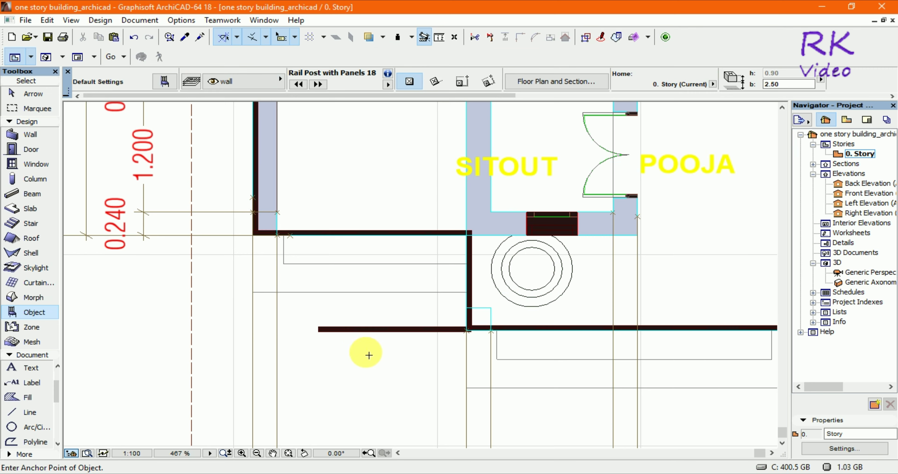
click(343, 388)
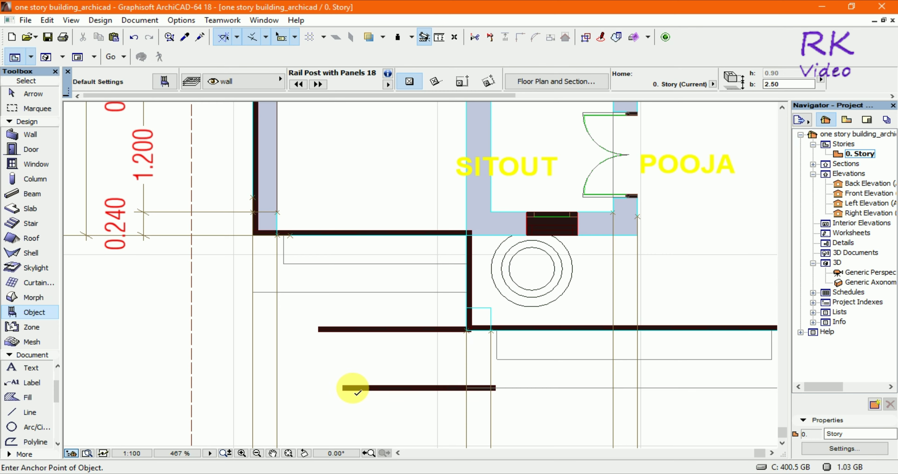
key(Escape)
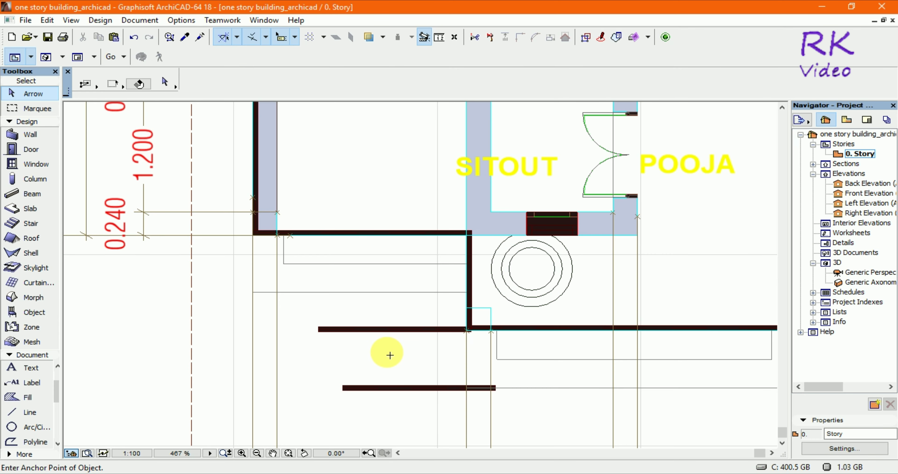
Step: Show the building in the 3D perspective and examine the two placed railings near the blue column
key(F3)
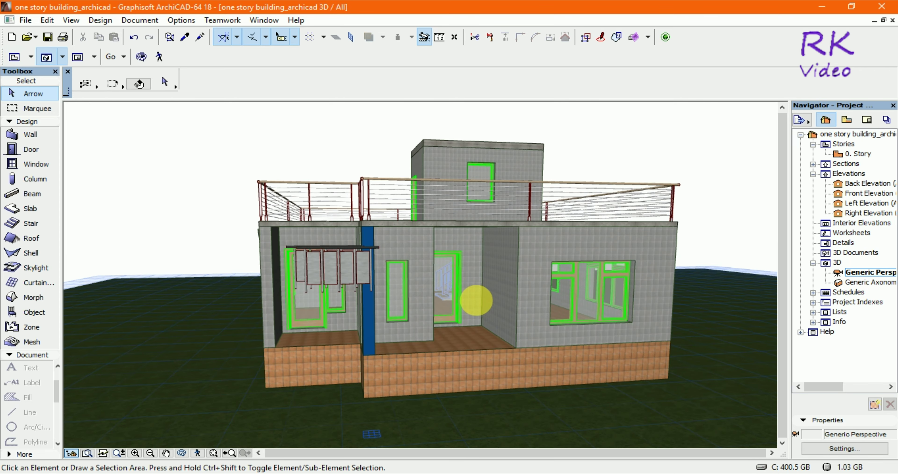
shift+middle_drag(469, 289, 595, 326)
scroll(433, 310, up, 3)
scroll(194, 316, up, 5)
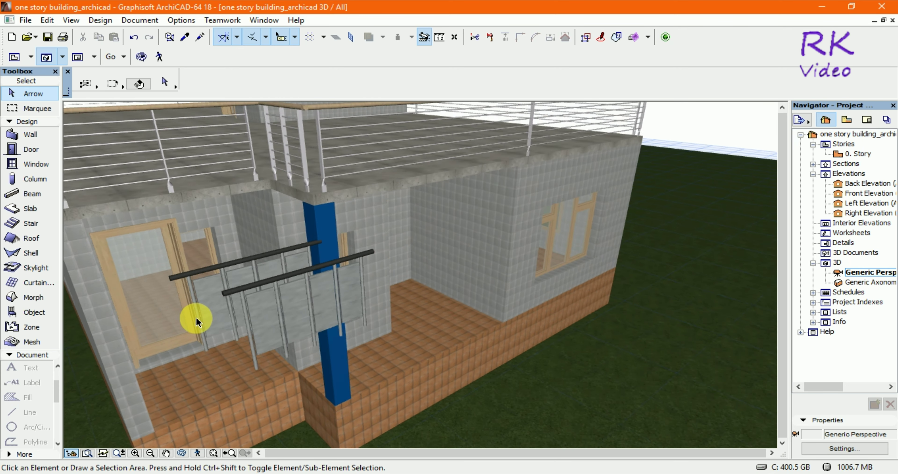
scroll(414, 223, up, 4)
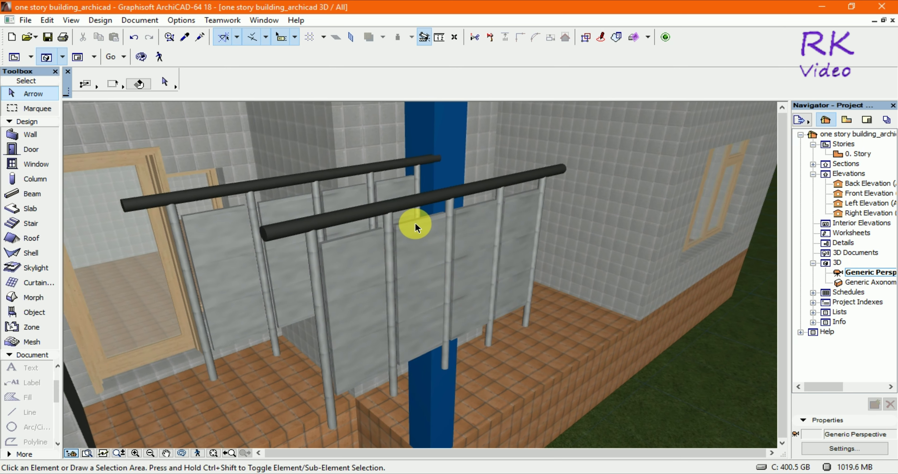
scroll(417, 224, down, 1)
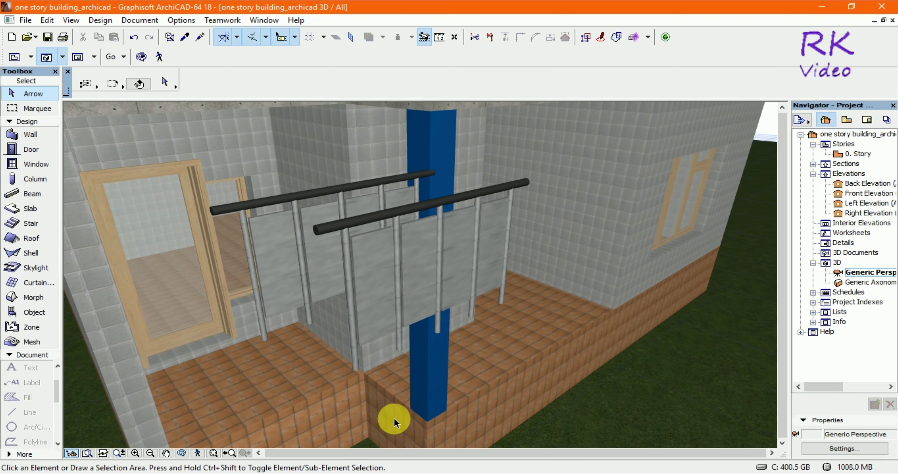
Step: Drag the front panel railing a short distance horizontally, using the base of its end post as the reference point
click(358, 369)
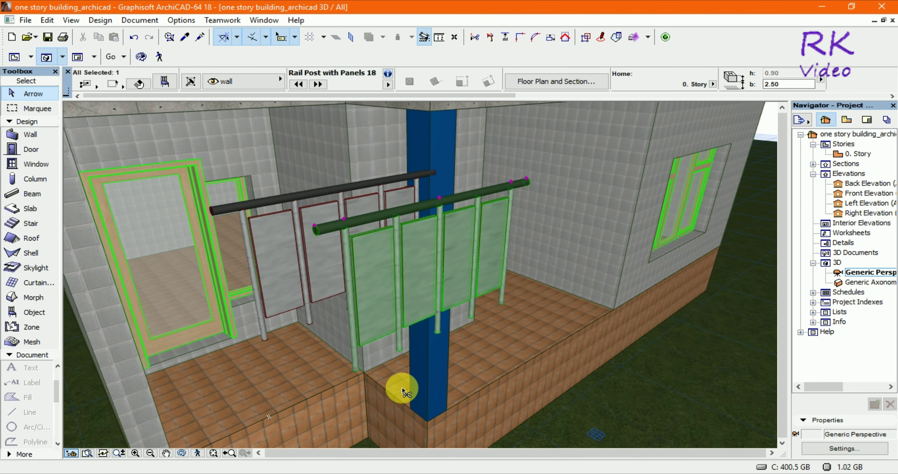
key(ctrl+d)
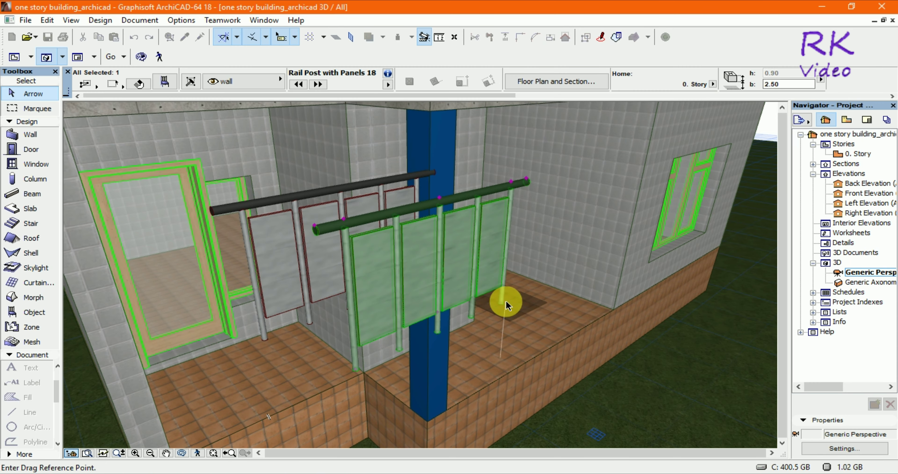
scroll(510, 292, up, 3)
scroll(509, 292, up, 4)
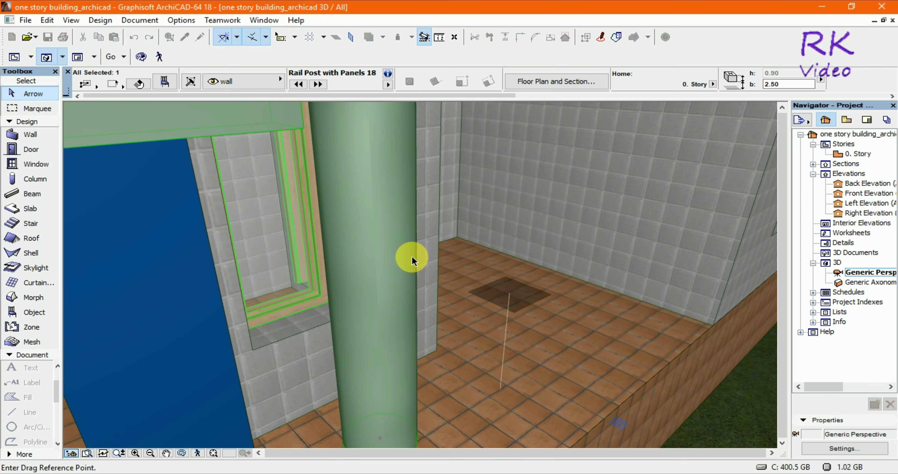
scroll(409, 247, down, 1)
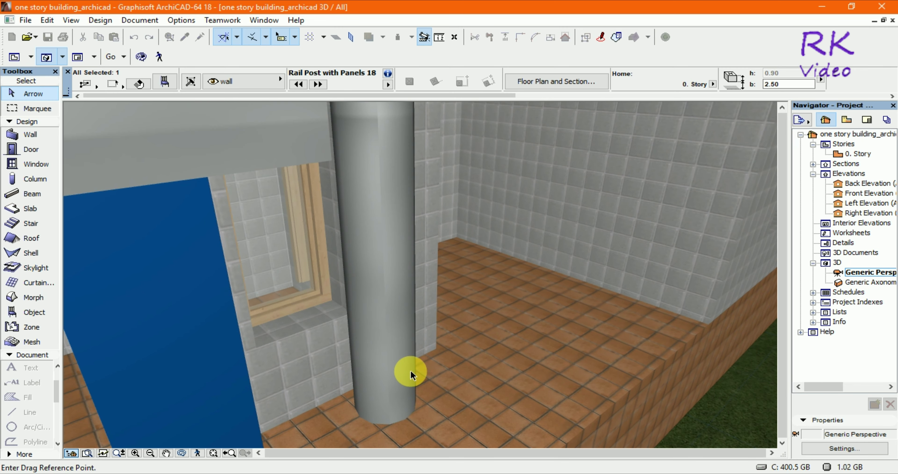
click(387, 405)
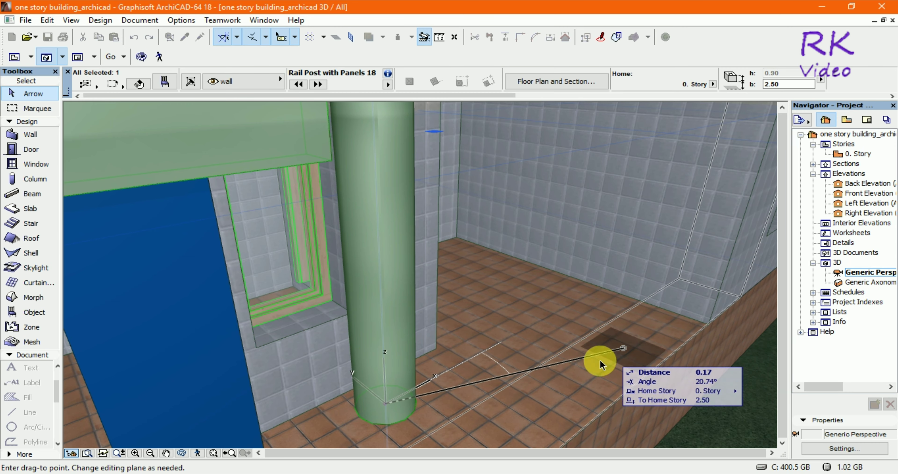
click(563, 389)
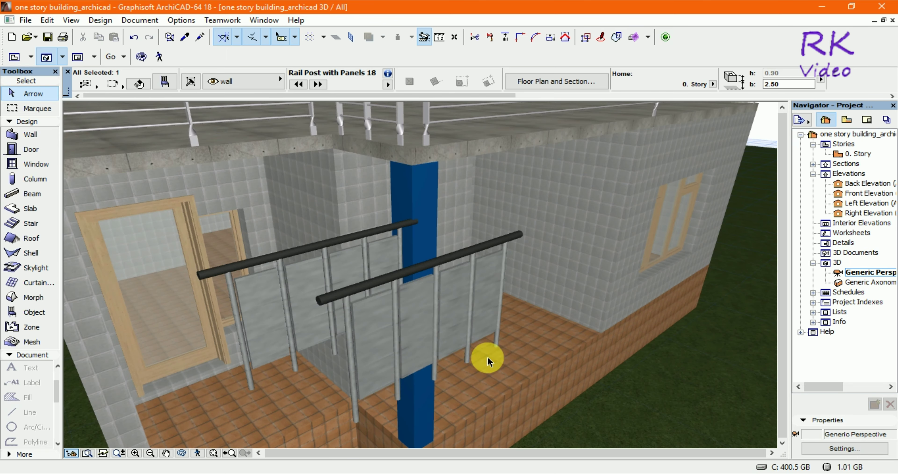
Step: Drag the selected railing by its end post's base onto the porch floor edge where it meets the projecting wall
scroll(487, 358, down, 3)
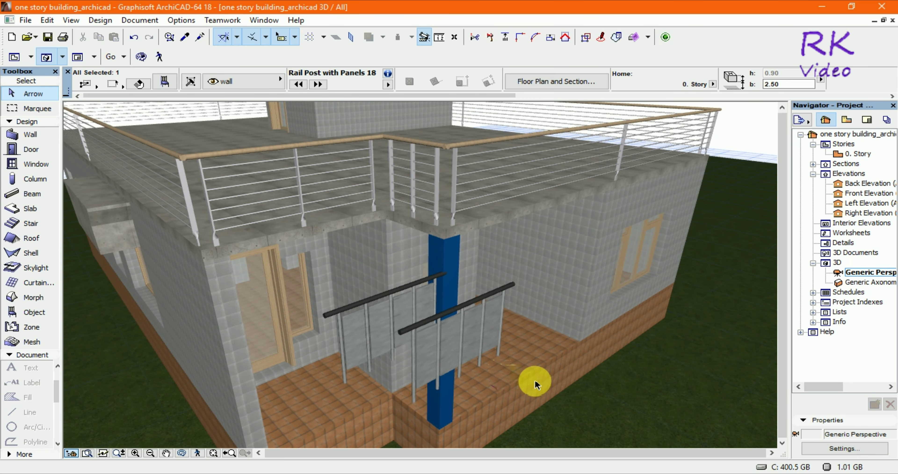
shift+middle_drag(536, 372, 458, 405)
scroll(457, 404, up, 8)
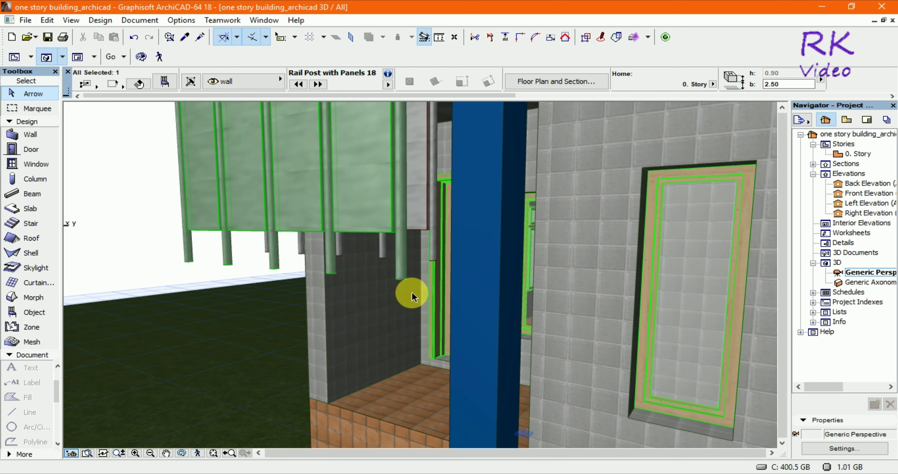
key(ctrl+d)
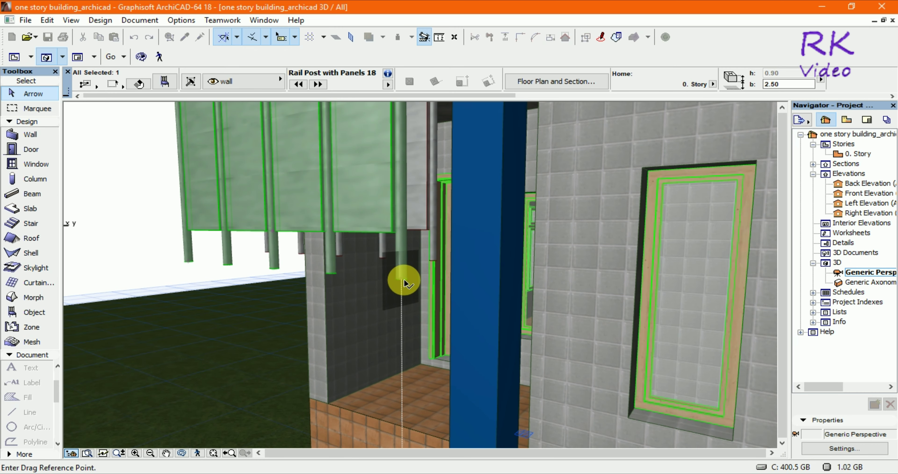
click(403, 281)
scroll(394, 217, down, 5)
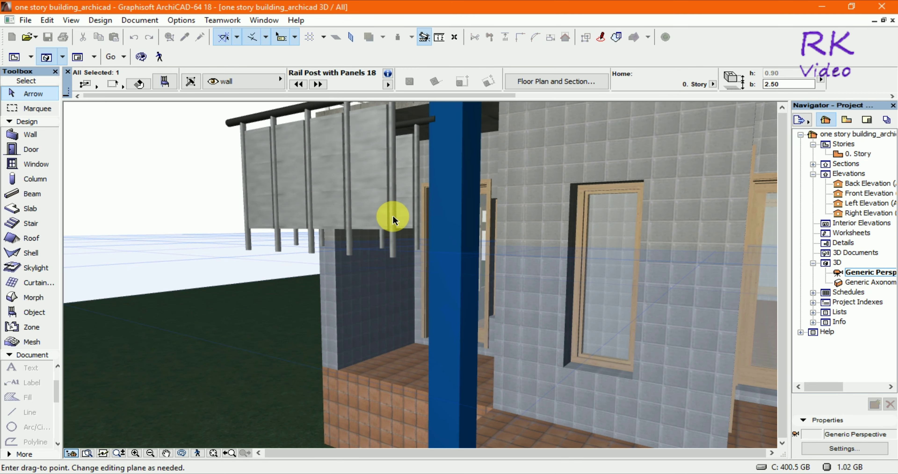
scroll(394, 217, down, 5)
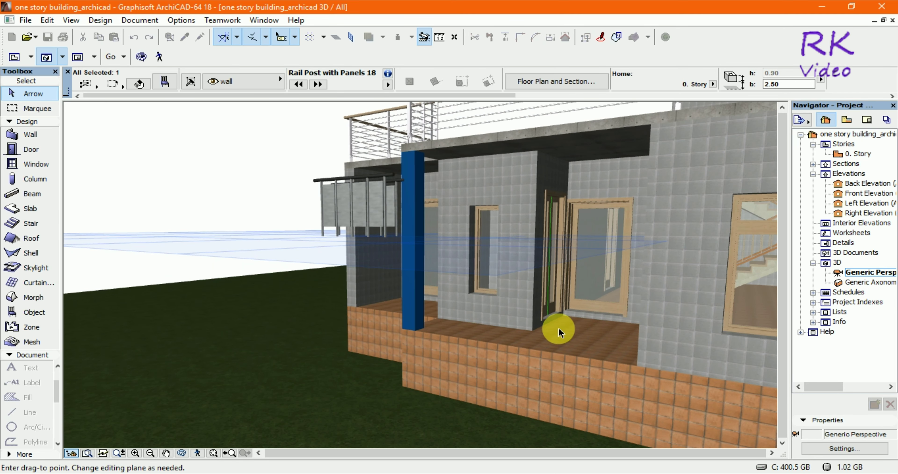
scroll(636, 366, up, 3)
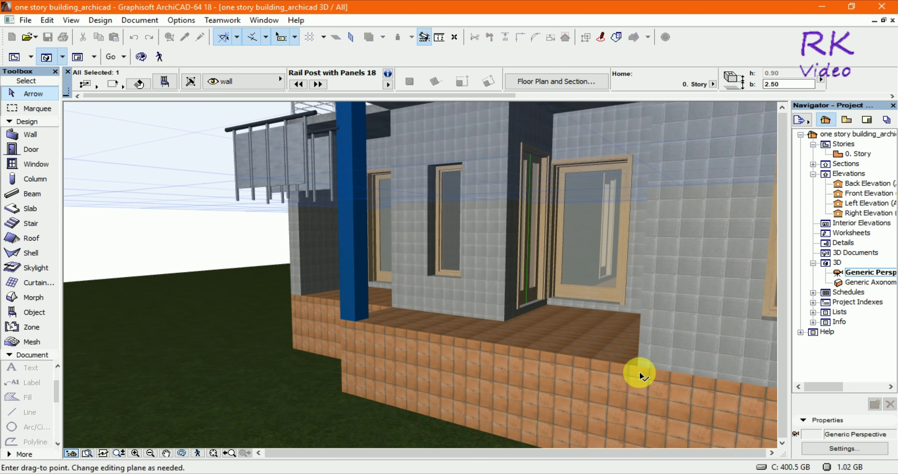
click(641, 371)
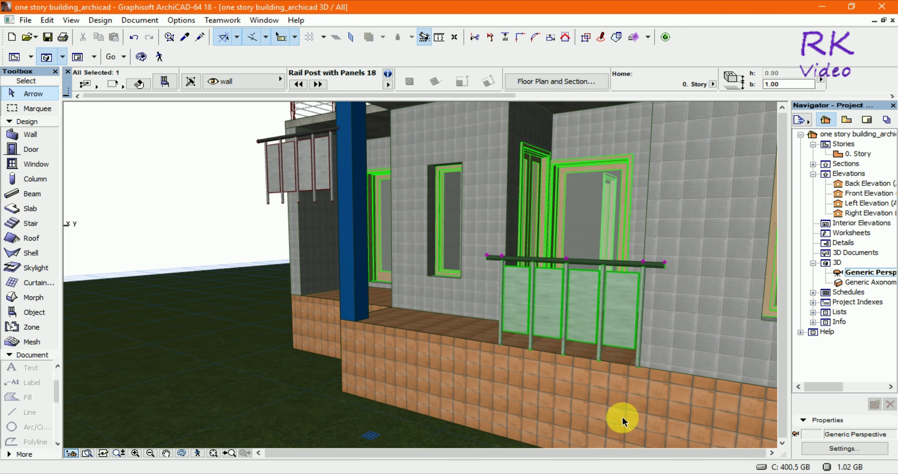
Step: Move the railing about 0.20 inward from the porch edge, using the handrail's wall-side end as the reference point
scroll(529, 440, up, 3)
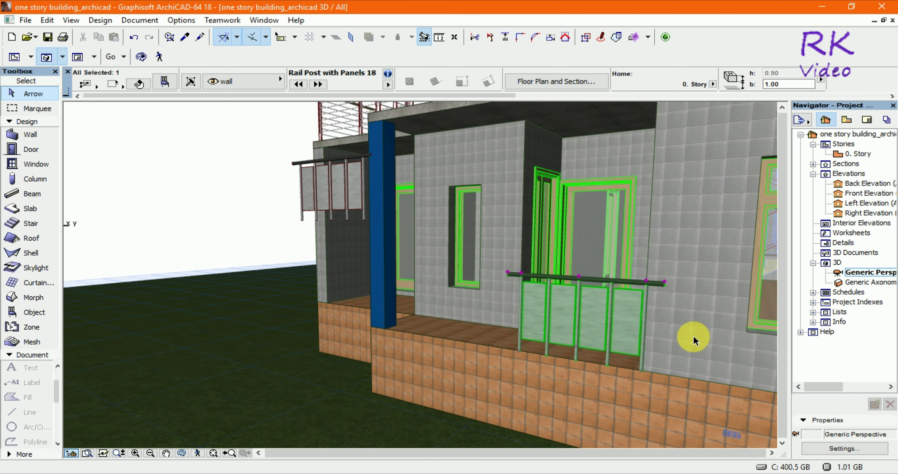
scroll(697, 342, down, 2)
scroll(455, 329, up, 2)
scroll(691, 336, down, 2)
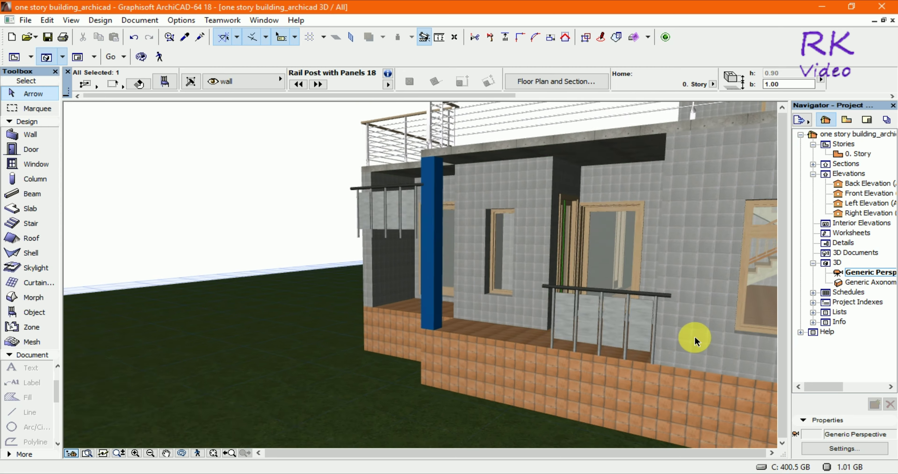
scroll(493, 378, up, 2)
shift+middle_drag(398, 348, 669, 390)
scroll(678, 329, up, 6)
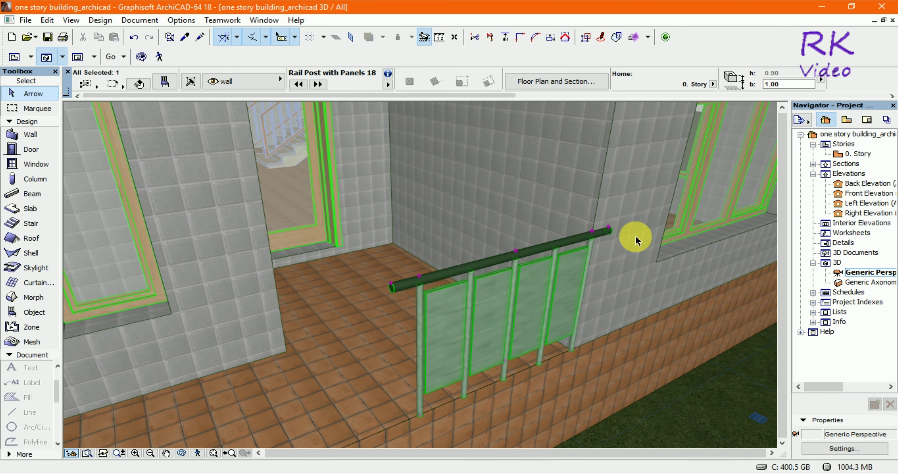
scroll(635, 234, up, 1)
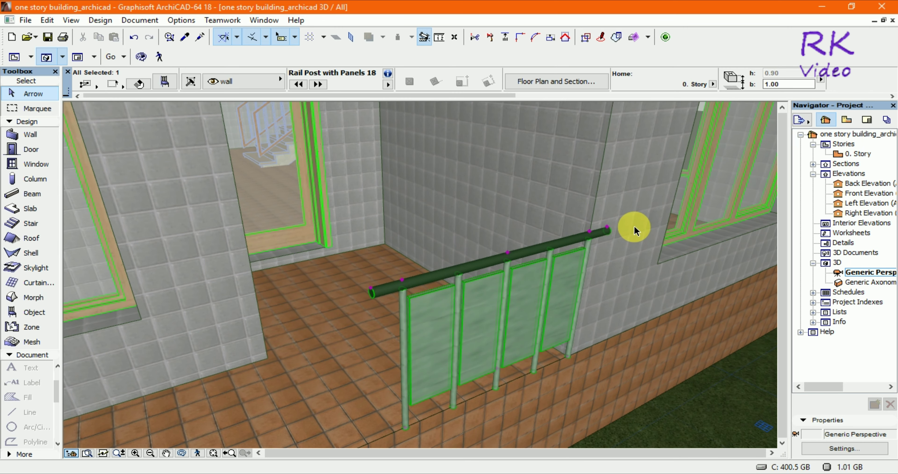
key(ctrl+d)
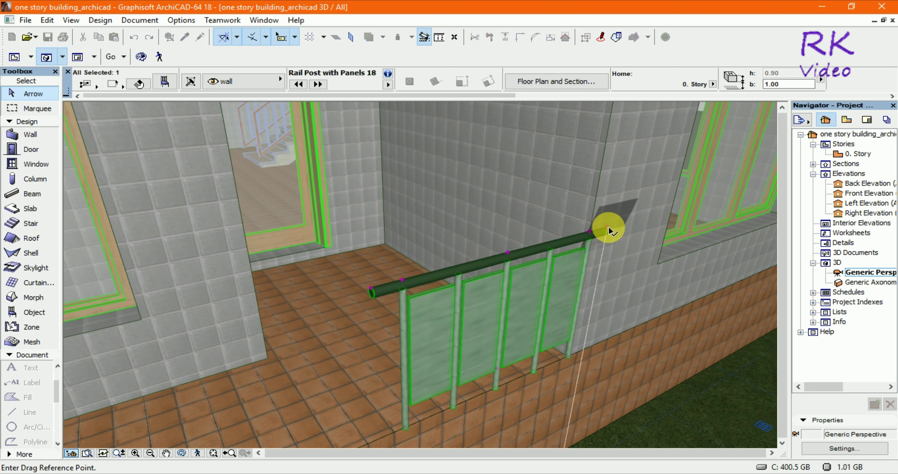
click(608, 227)
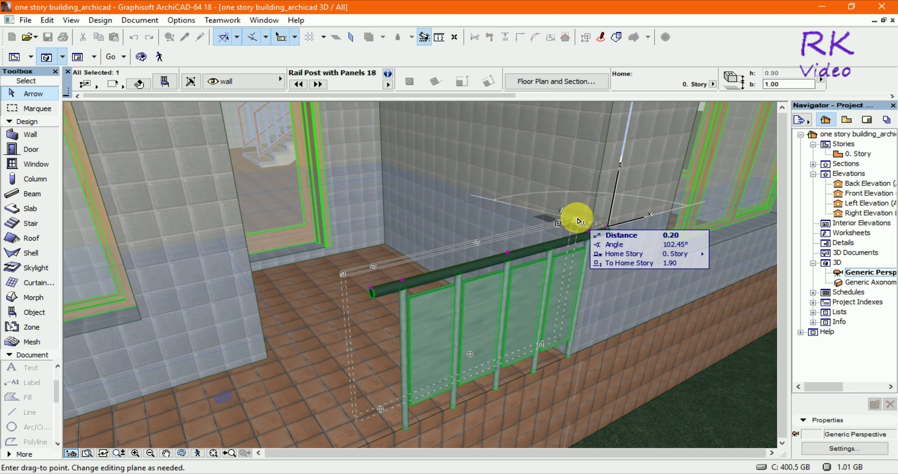
click(577, 220)
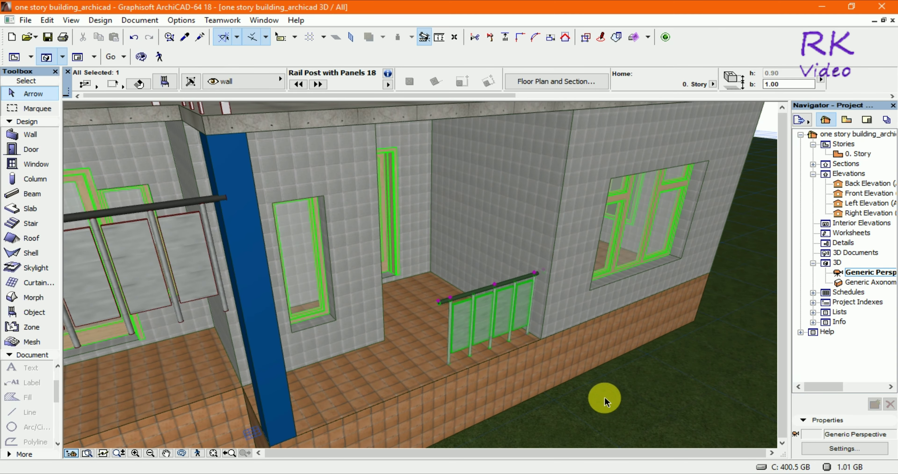
Step: Drag a copy of the selected railing 1.35 along the porch edge toward the blue column, continuing the handrail
mouse_move(587, 414)
shift+middle_down()
mouse_move(651, 412)
mouse_move(349, 429)
mouse_move(274, 412)
mouse_move(368, 408)
mouse_move(333, 417)
mouse_move(329, 428)
mouse_move(365, 359)
mouse_move(356, 362)
mouse_move(477, 344)
shift+middle_up()
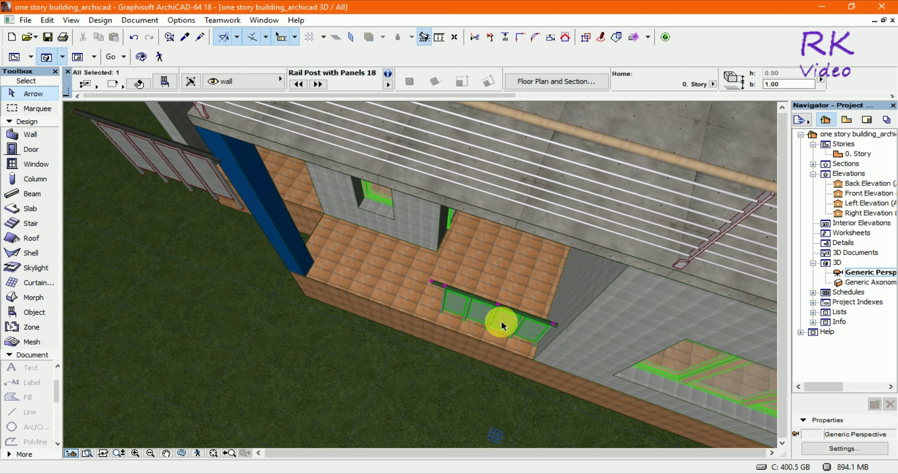
scroll(497, 296, up, 2)
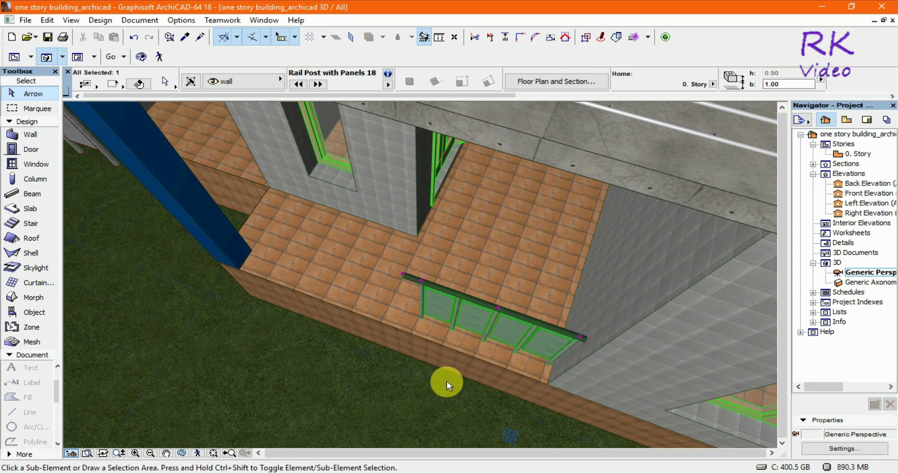
key(ctrl+shift+d)
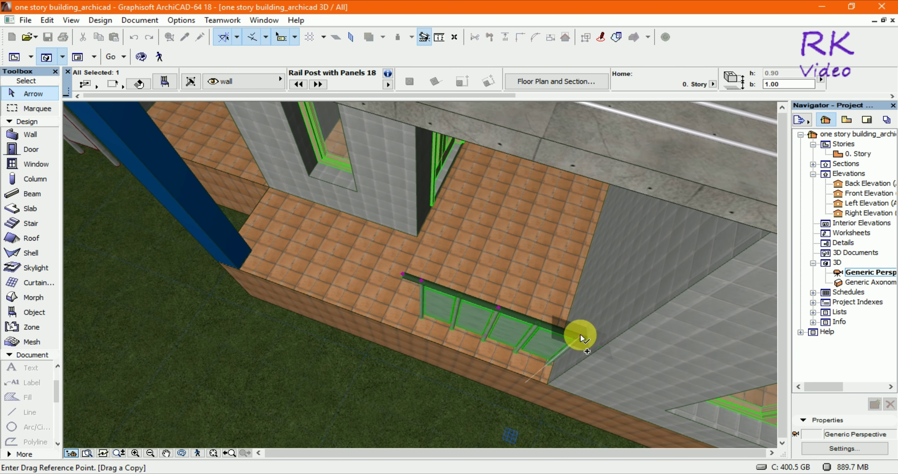
click(580, 336)
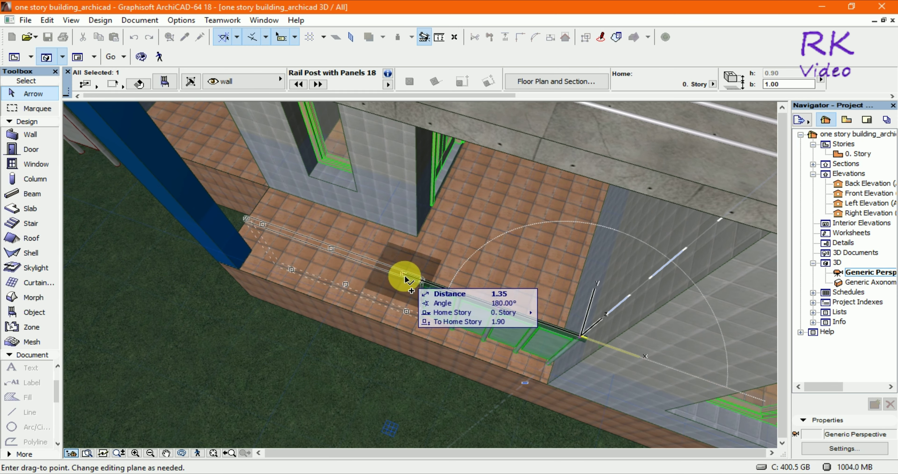
click(404, 279)
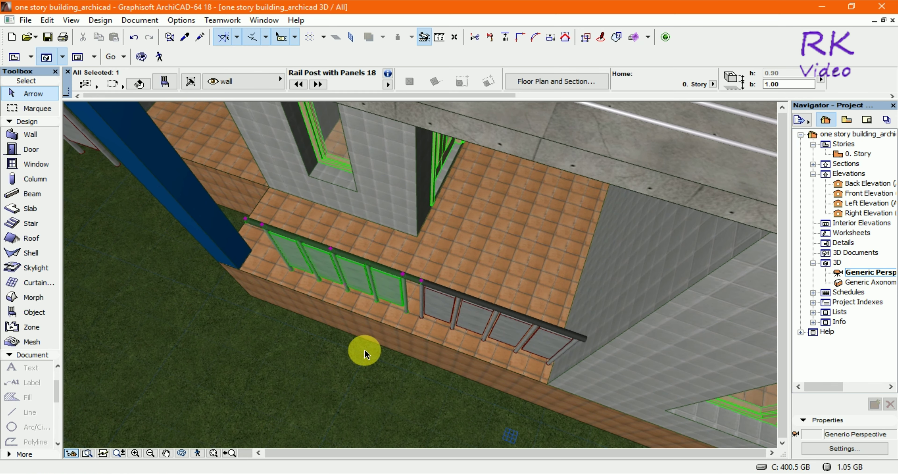
Step: Select both porch railings and move them together 0.15 along the porch edge toward the blue column
scroll(428, 352, up, 3)
shift+middle_drag(429, 351, 474, 319)
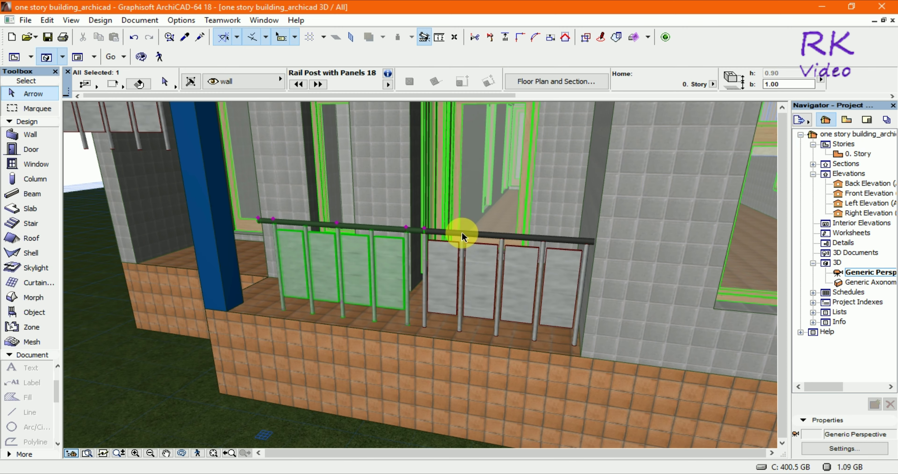
scroll(511, 360, down, 3)
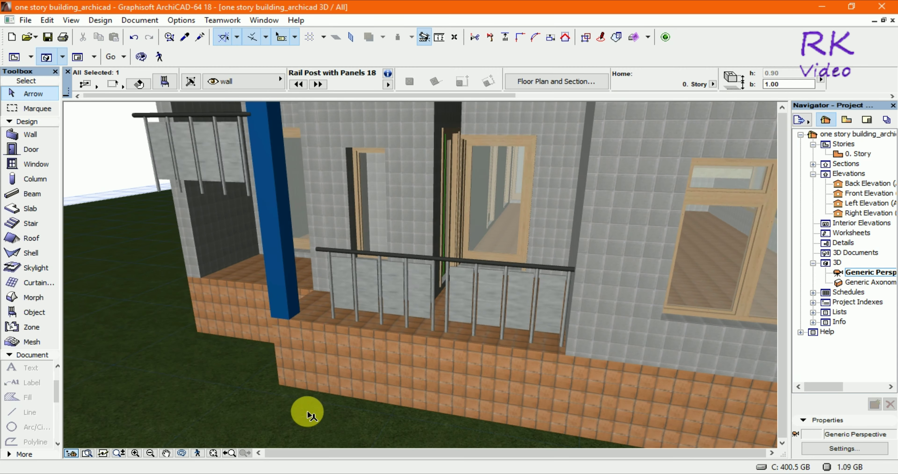
shift+middle_drag(311, 415, 571, 314)
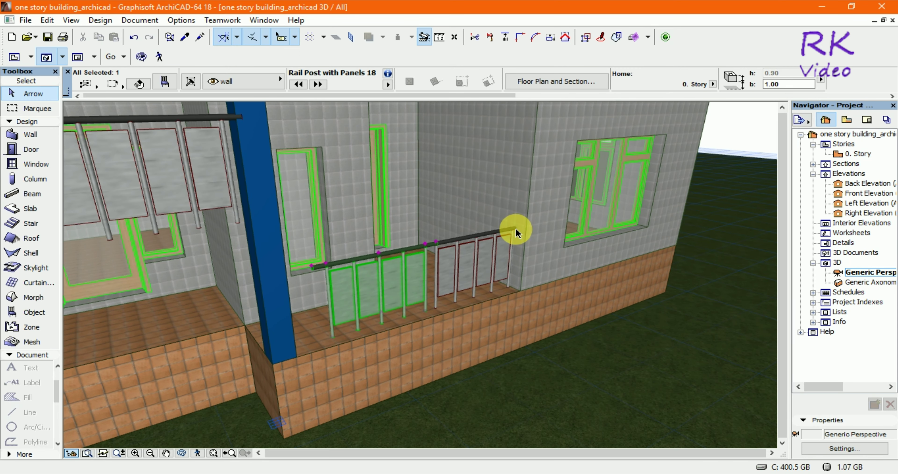
shift+click(509, 243)
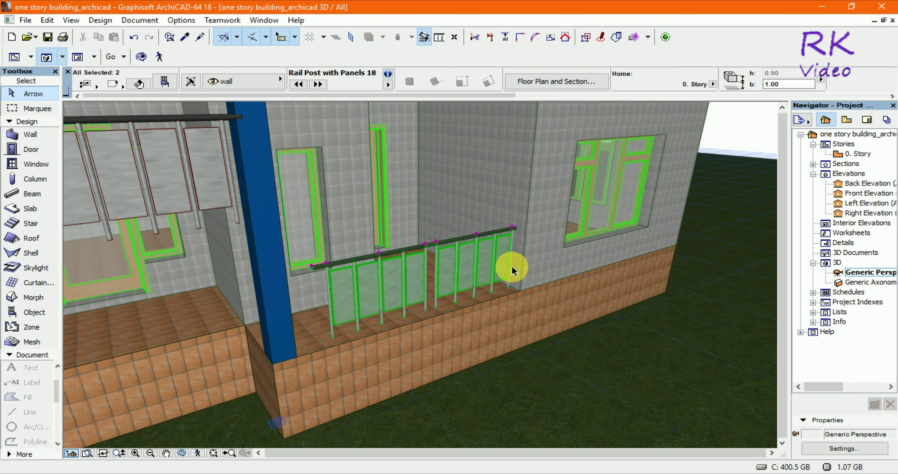
scroll(395, 244, up, 5)
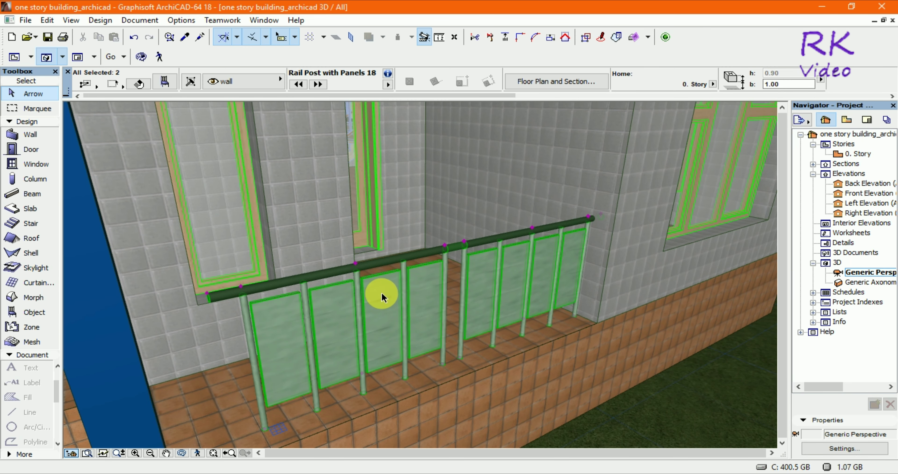
key(ctrl+d)
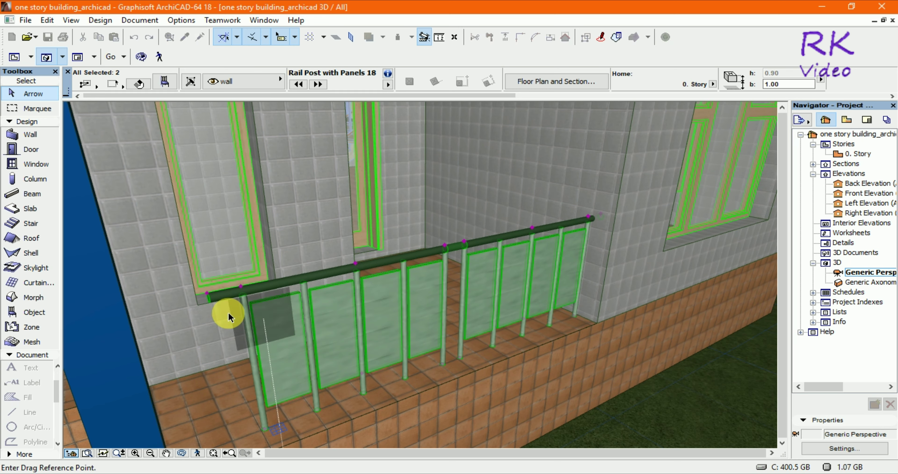
click(207, 297)
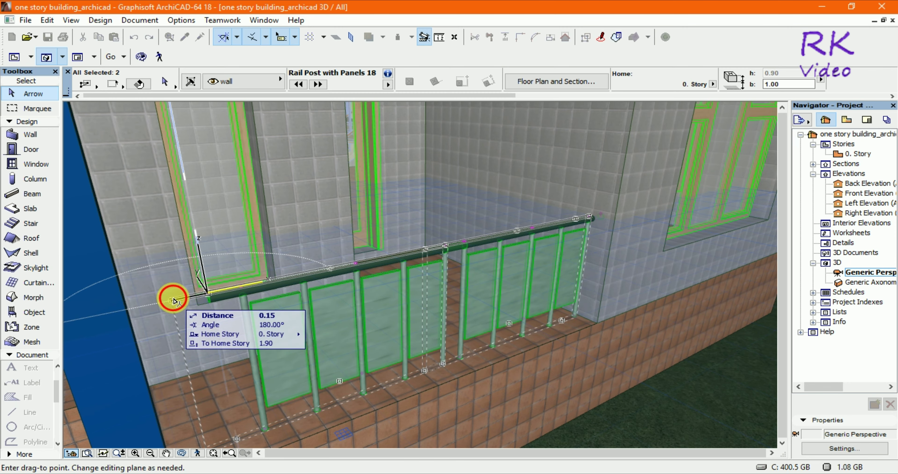
click(174, 299)
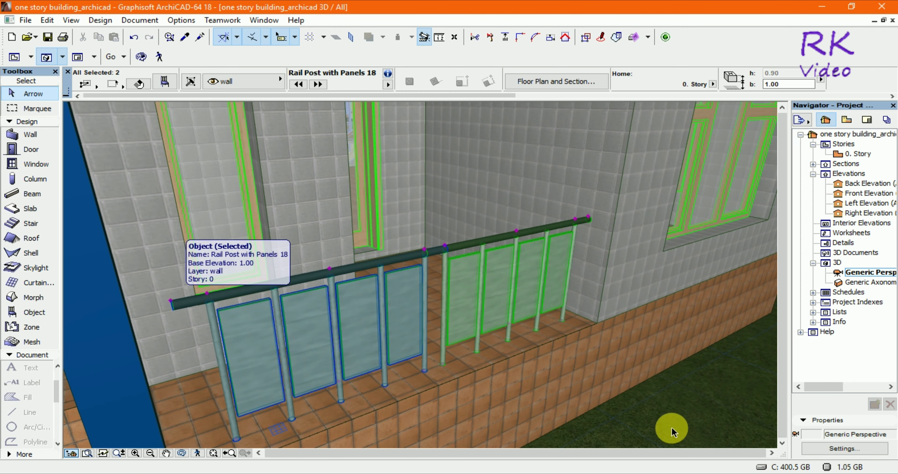
shift+middle_drag(682, 392, 637, 386)
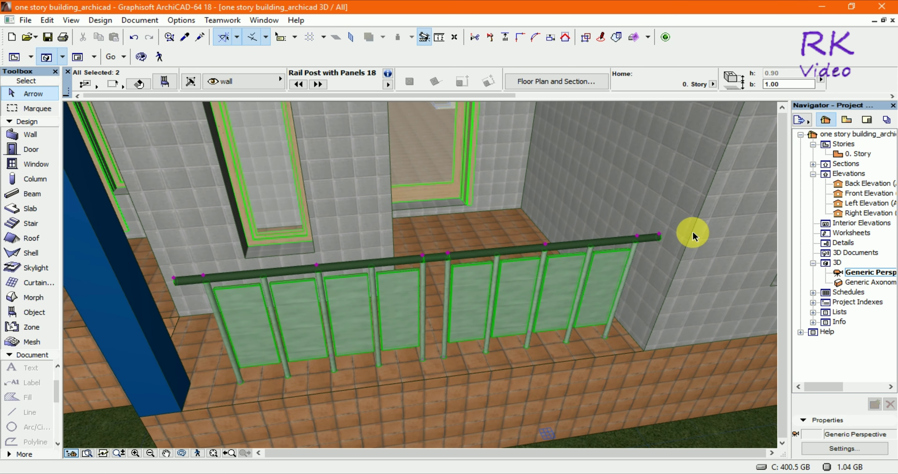
key(Escape)
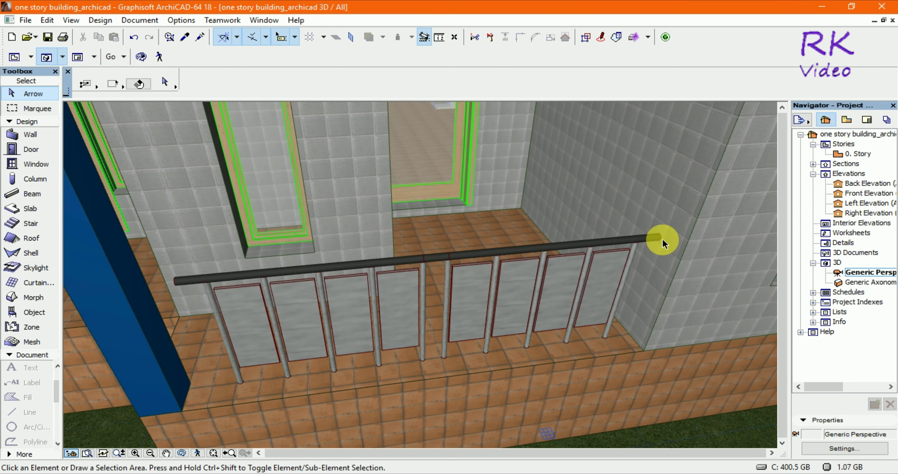
click(661, 239)
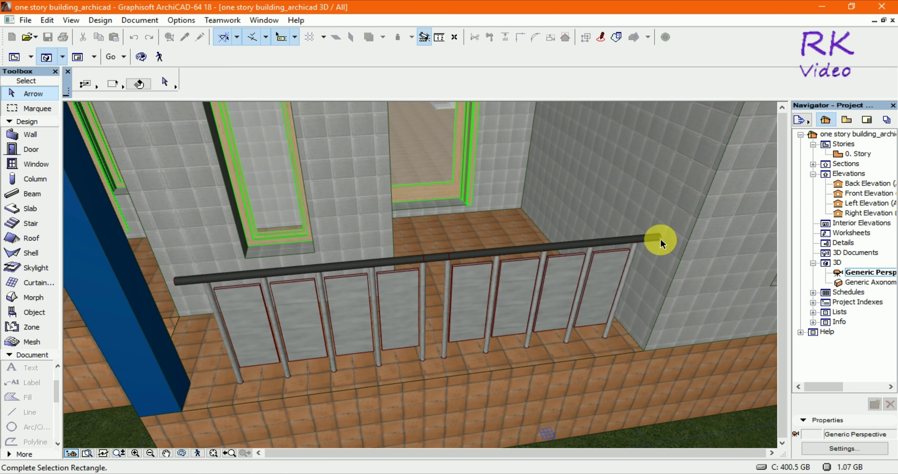
click(599, 252)
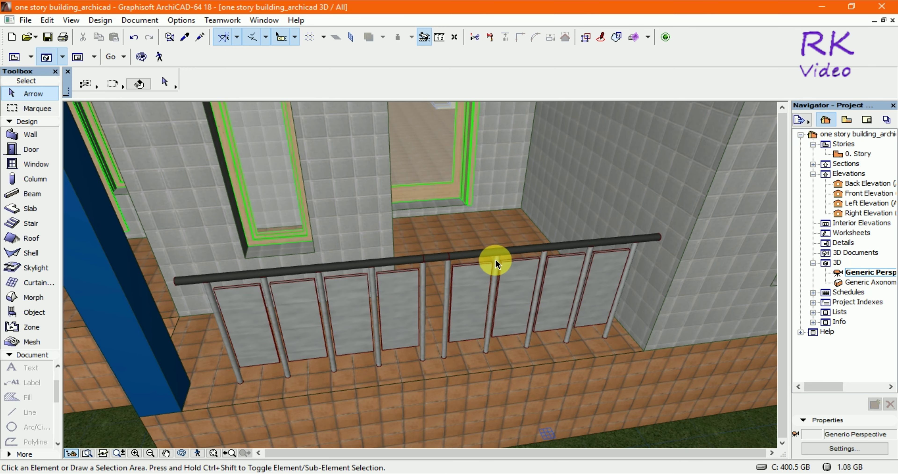
scroll(498, 258, down, 5)
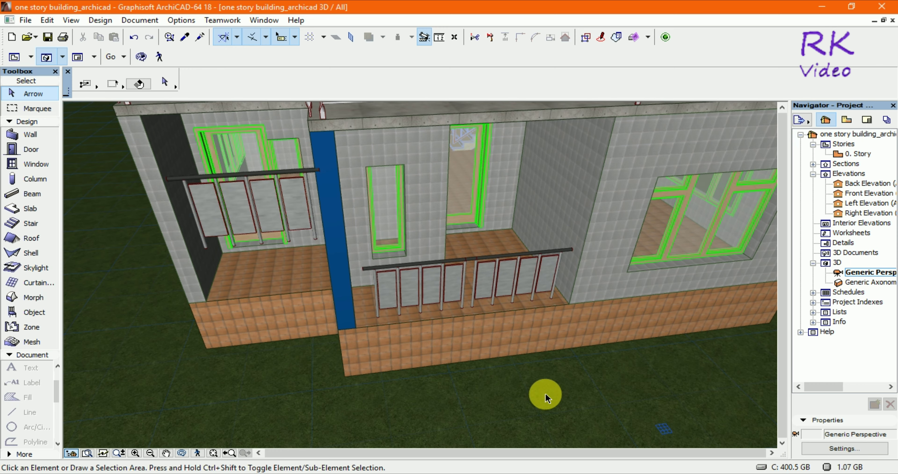
shift+middle_drag(548, 398, 483, 298)
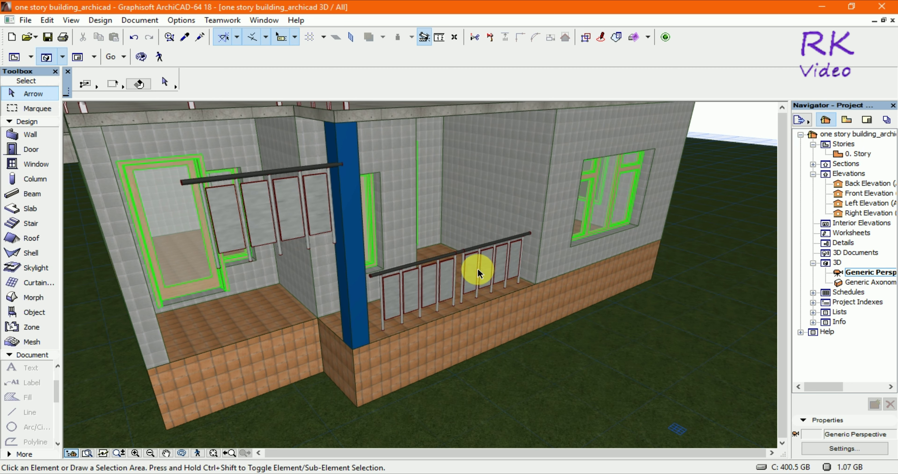
click(533, 237)
scroll(537, 240, up, 6)
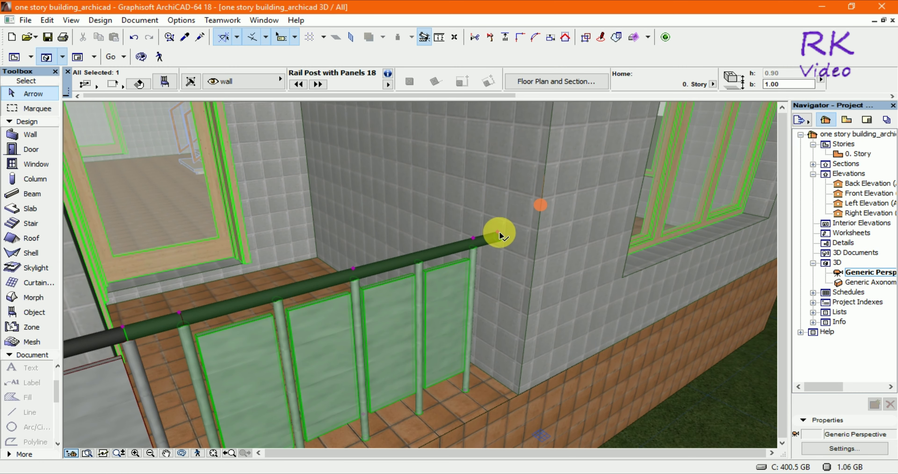
click(499, 234)
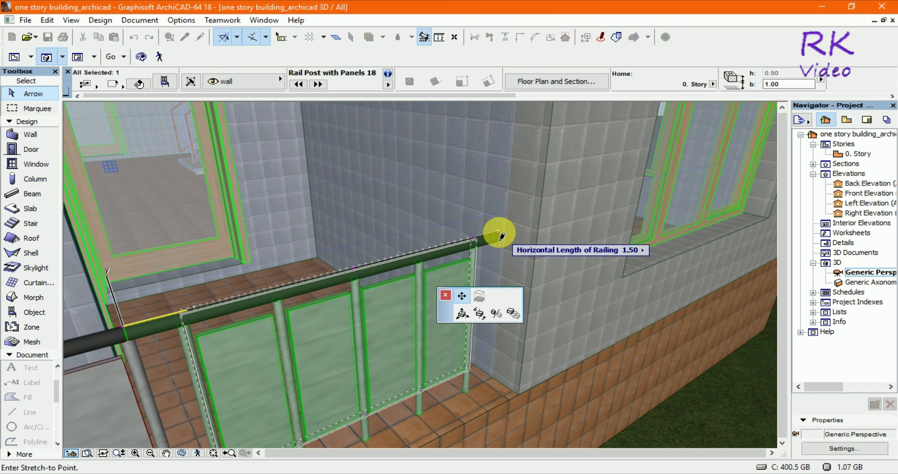
key(Escape)
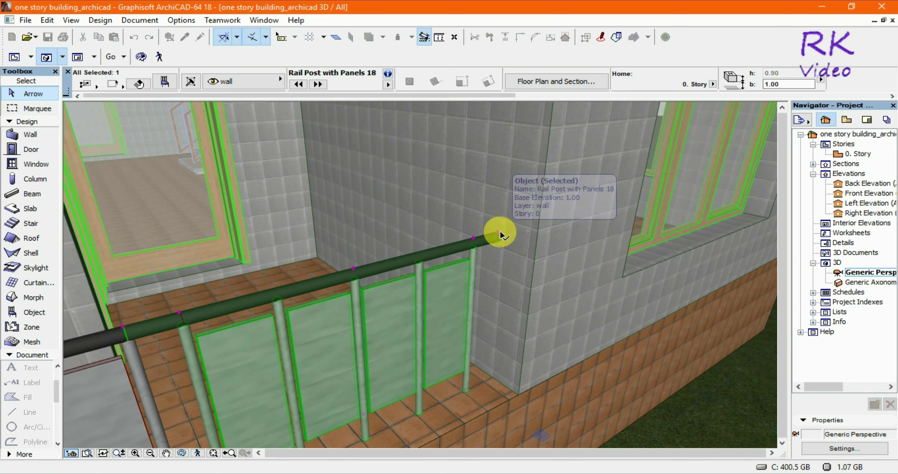
Step: On the 0. Story floor plan, stretch the wall-side porch railing's end until it slightly enters the adjoining wall
key(F2)
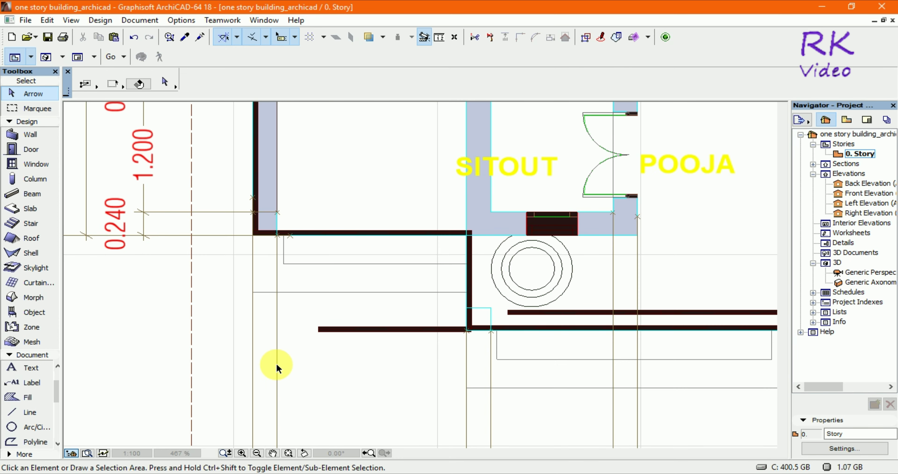
scroll(293, 355, down, 3)
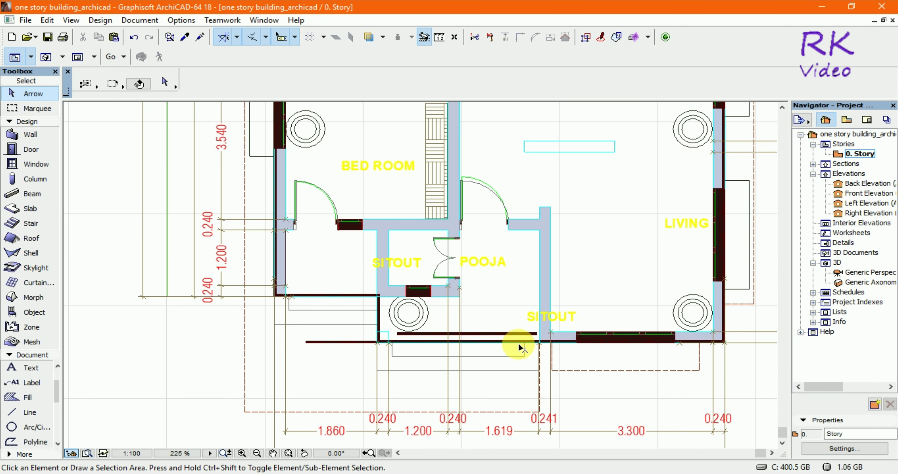
scroll(515, 346, up, 7)
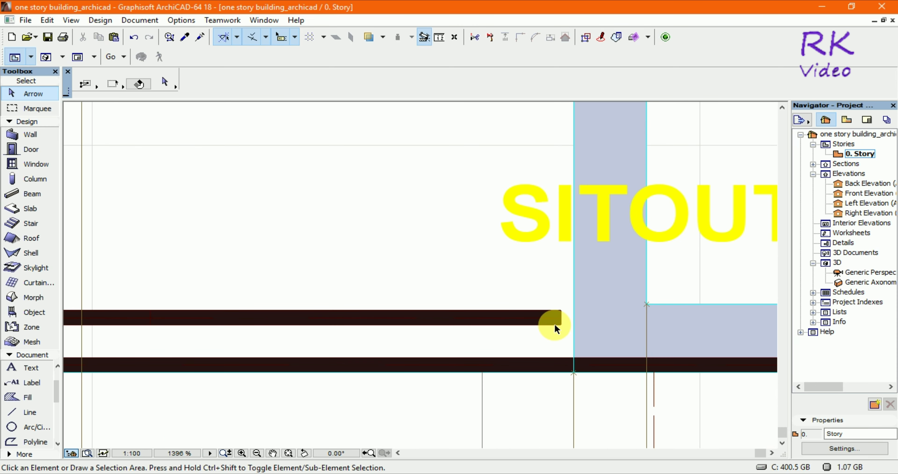
drag(554, 327, 457, 309)
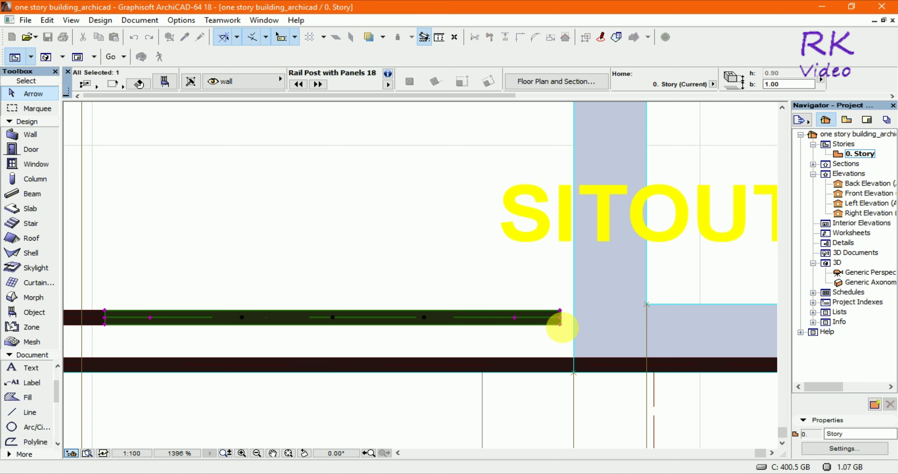
click(561, 317)
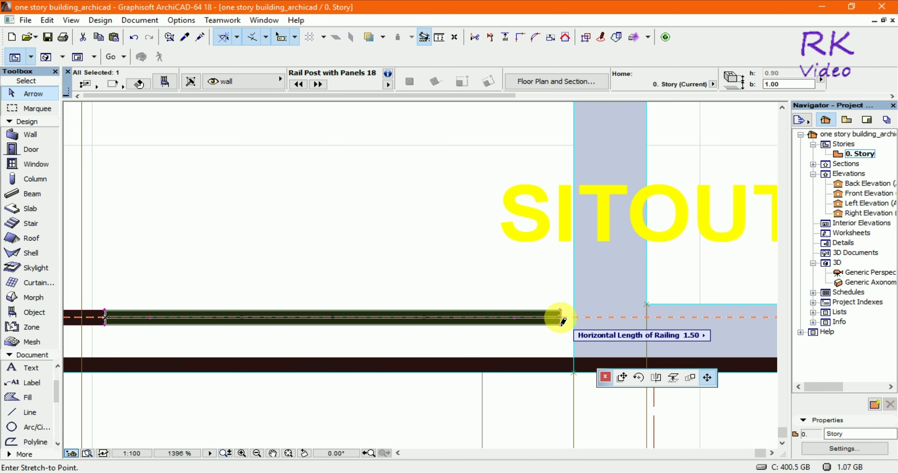
click(581, 317)
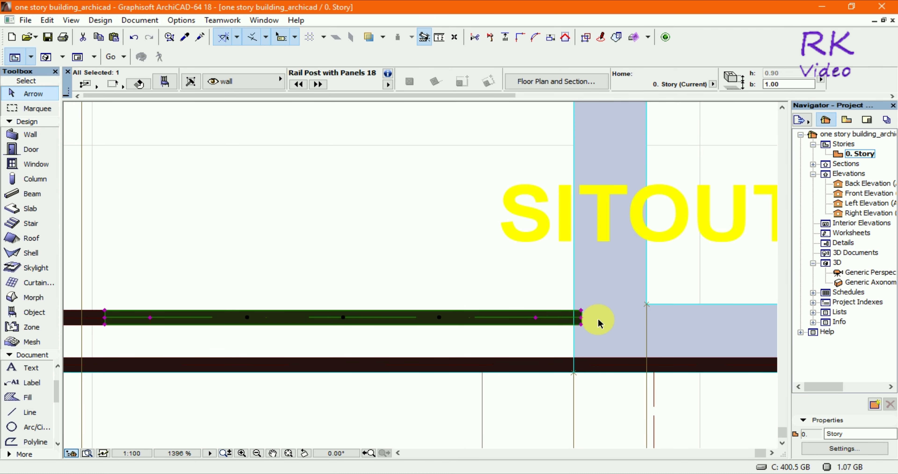
Step: Stretch the other porch railing's free end just inside the column outline, to a length of about 1.7
scroll(599, 323, down, 3)
scroll(399, 333, up, 3)
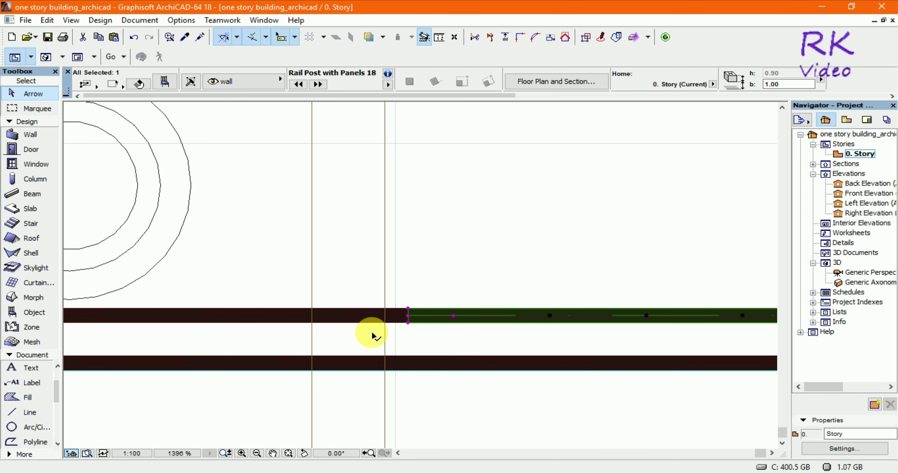
scroll(577, 355, down, 2)
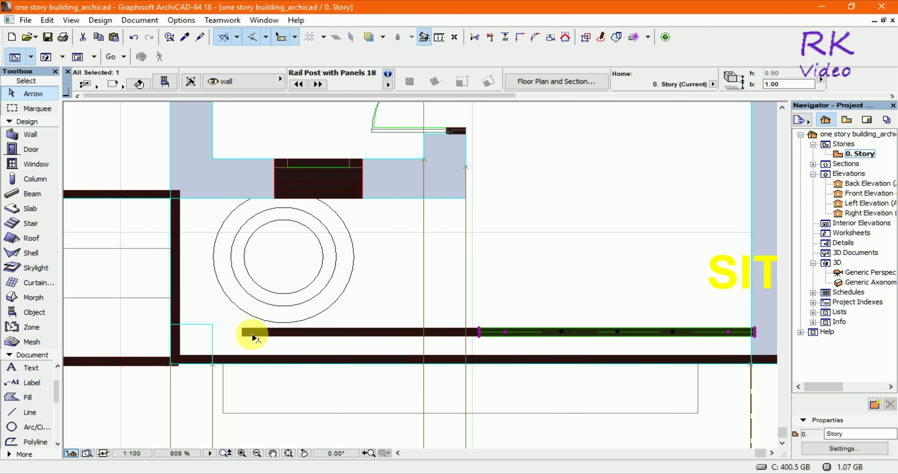
click(244, 336)
scroll(155, 331, up, 3)
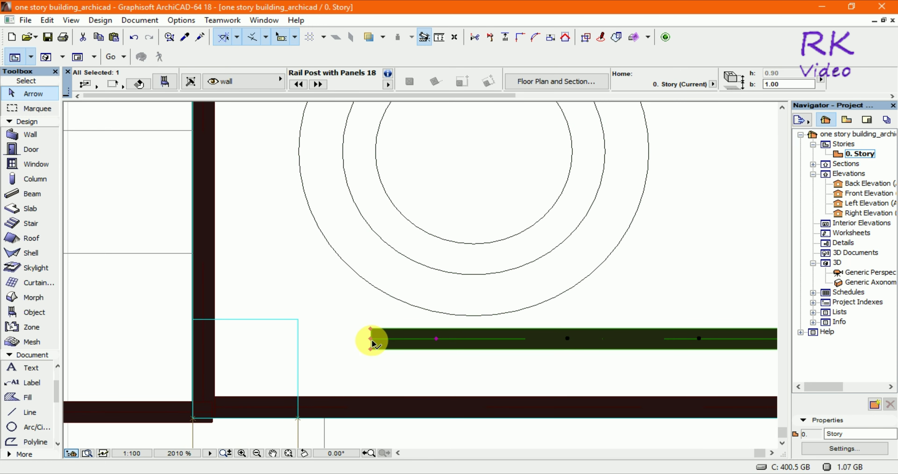
click(371, 340)
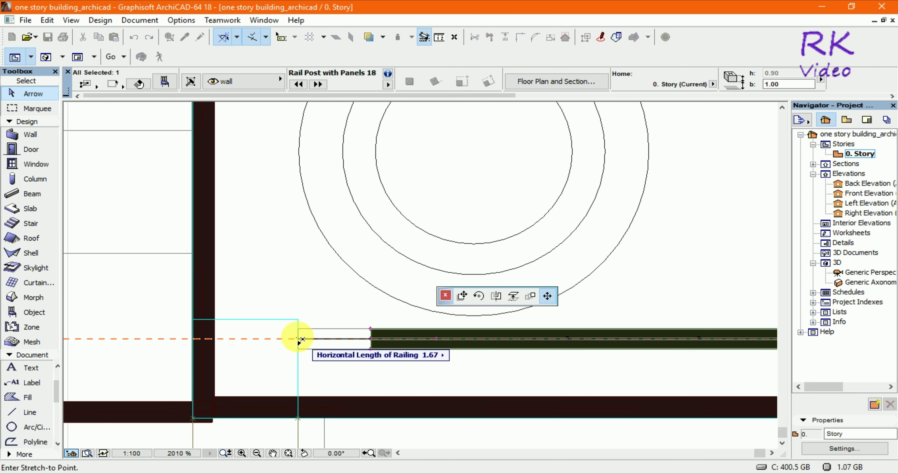
click(292, 337)
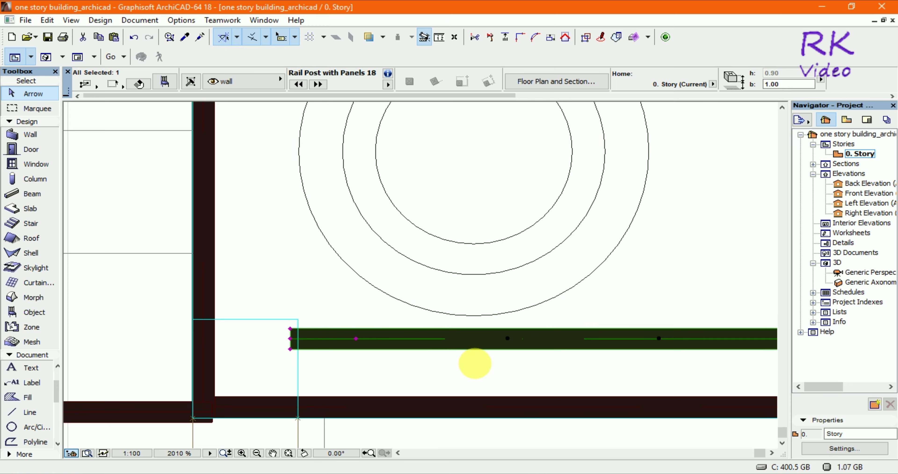
Step: Deselect the railing, show the building in the 3D perspective and examine the porch railing beside the blue column
click(496, 364)
key(F3)
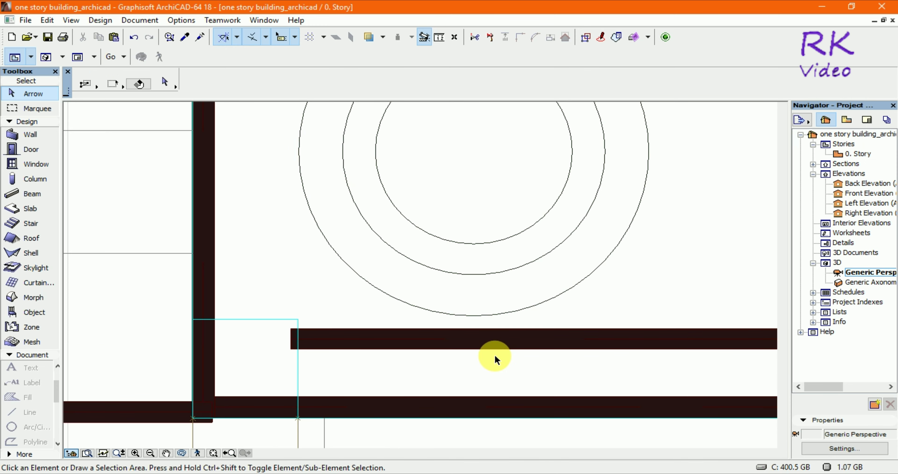
scroll(468, 217, down, 3)
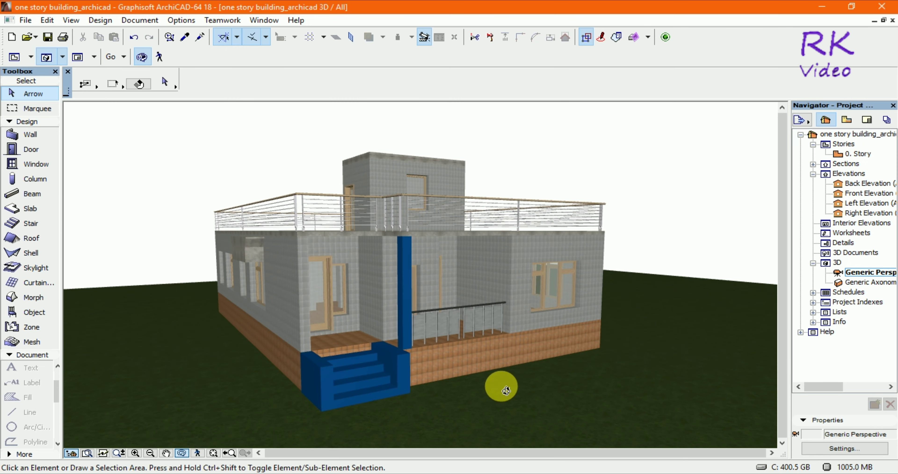
drag(507, 390, 315, 365)
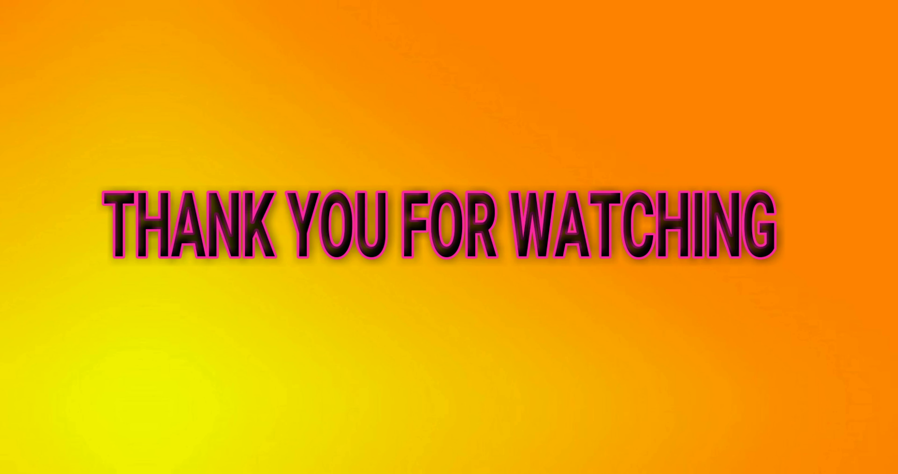